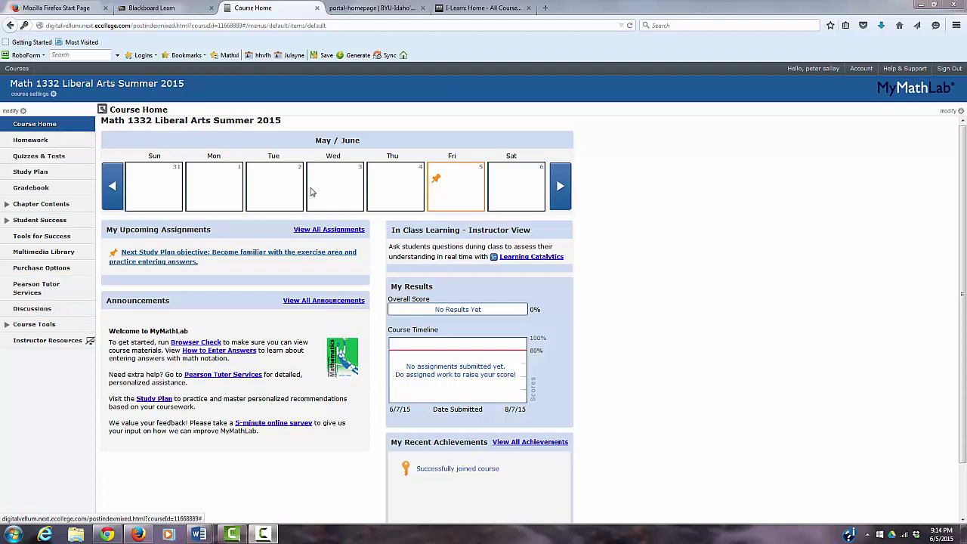
Advance the Course Home calendar two weeks to June 14–20, showing Section 1.A–1.D homework due June 14.
{"action": "left_click", "coordinate": [561, 184]}
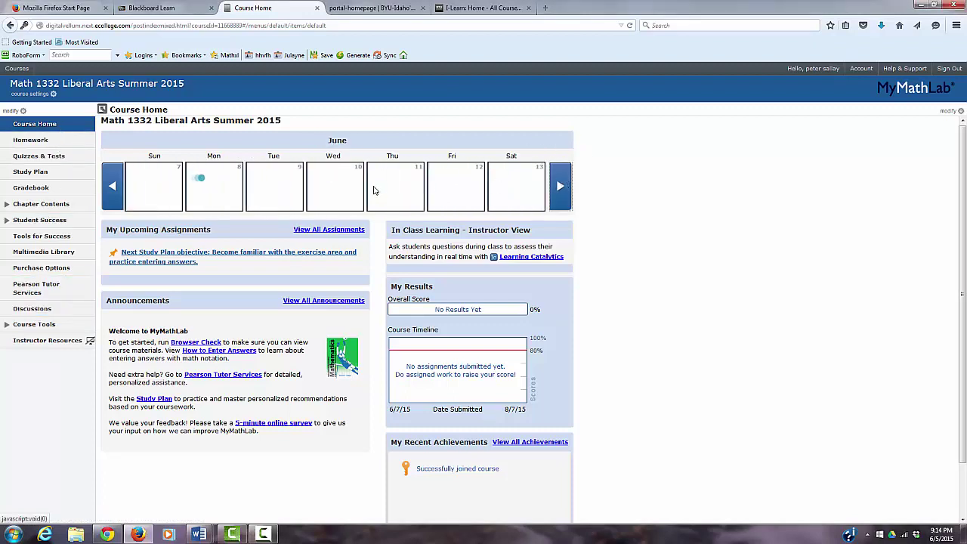
{"action": "mouse_move", "coordinate": [200, 180]}
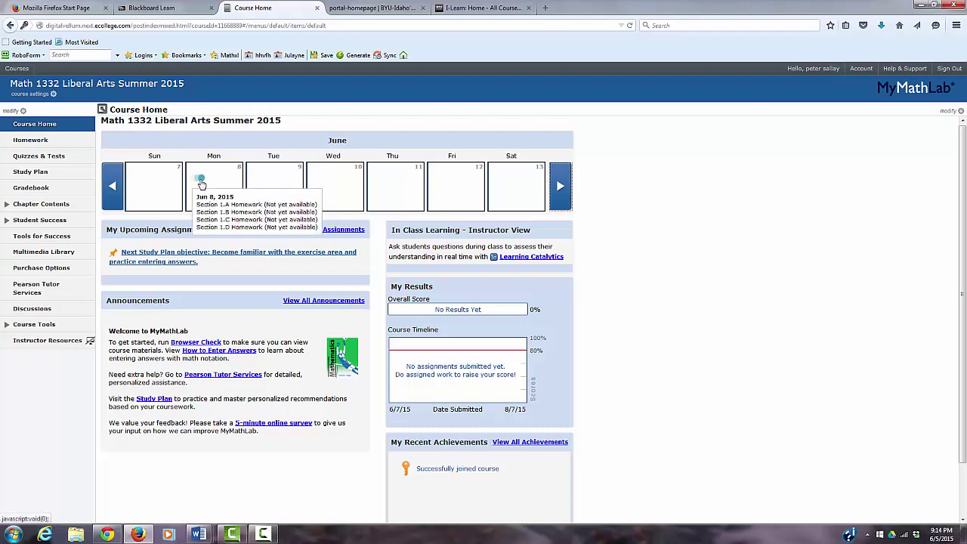
{"action": "left_click", "coordinate": [560, 186]}
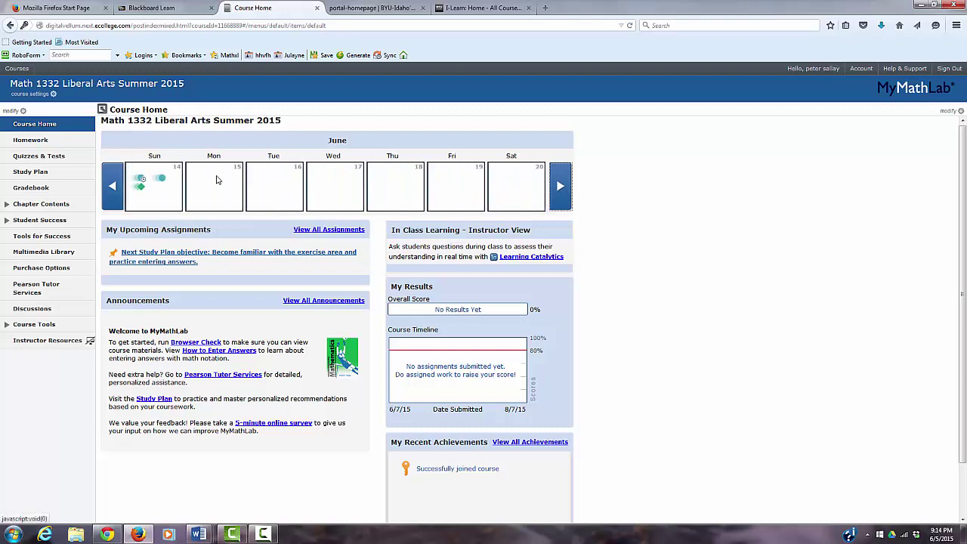
{"action": "mouse_move", "coordinate": [144, 182]}
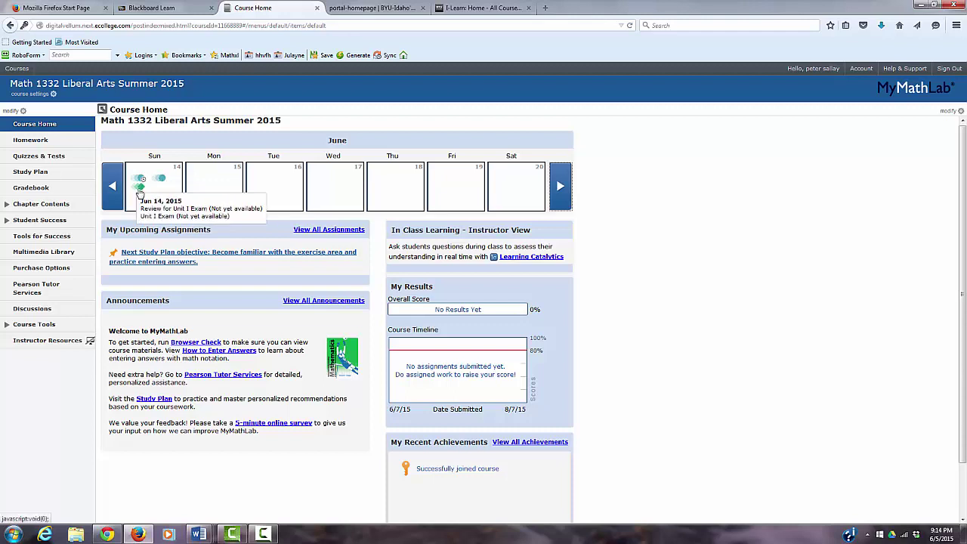
Show all assignment types on the Homework and Tests page, which reports no assignments created yet.
{"action": "left_click", "coordinate": [38, 142]}
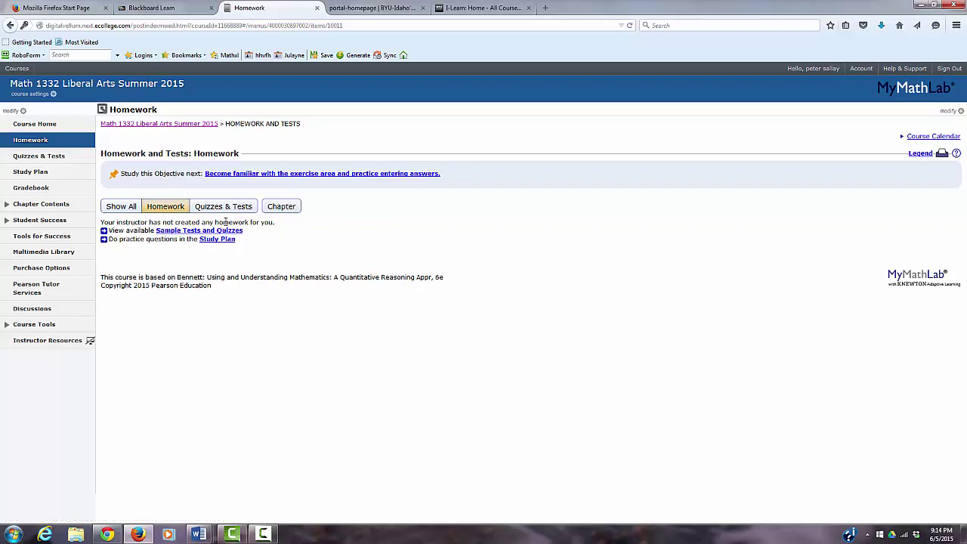
{"action": "left_click", "coordinate": [125, 210]}
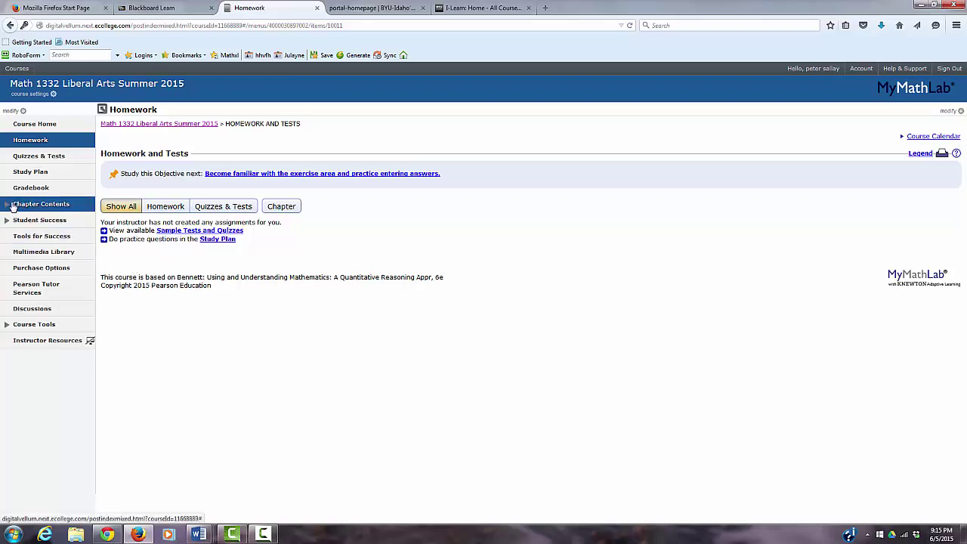
Open the Assignment Manager from Course Tools and look over its assignment list.
{"action": "left_click", "coordinate": [30, 324]}
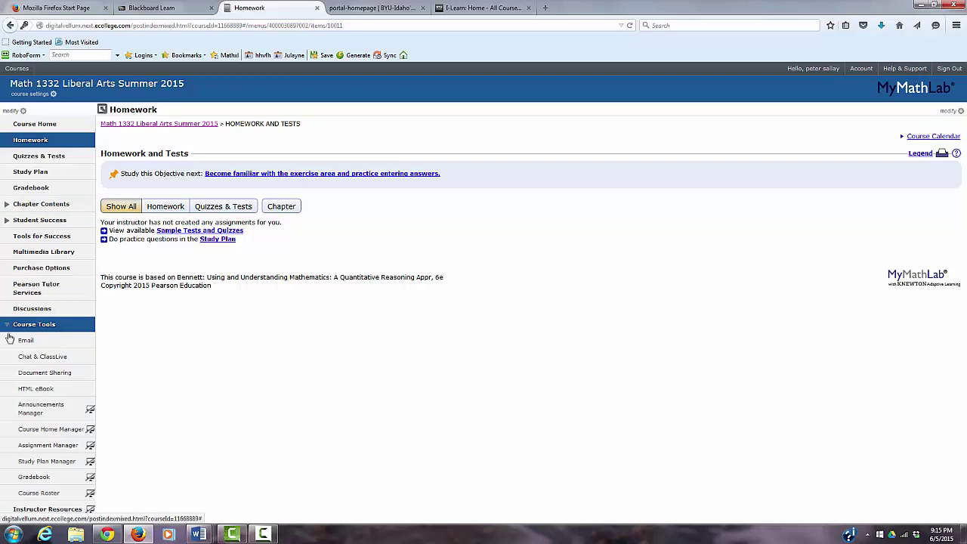
{"action": "left_click", "coordinate": [43, 448]}
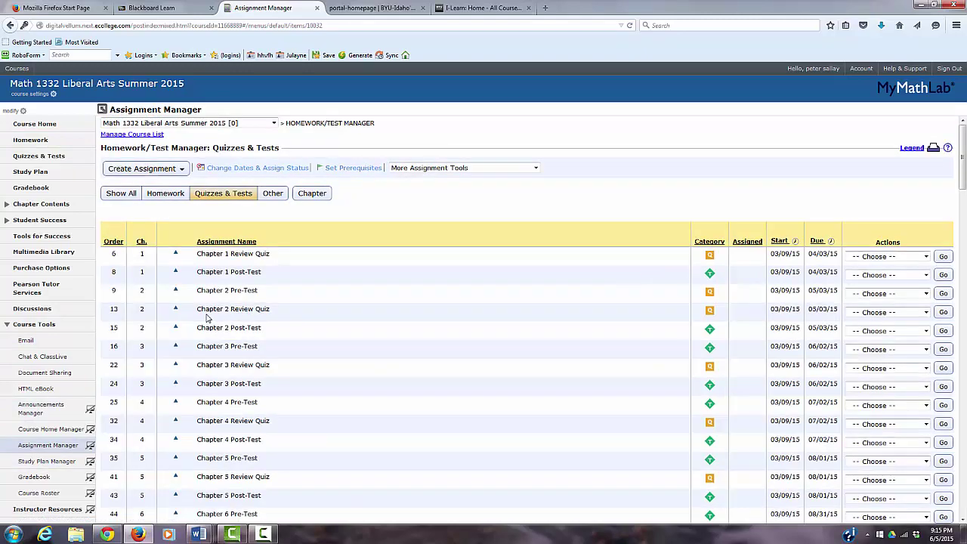
{"action": "scroll", "coordinate": [392, 366], "scroll_direction": "down", "scroll_amount": 5}
{"action": "scroll", "coordinate": [392, 366], "scroll_direction": "down", "scroll_amount": 15}
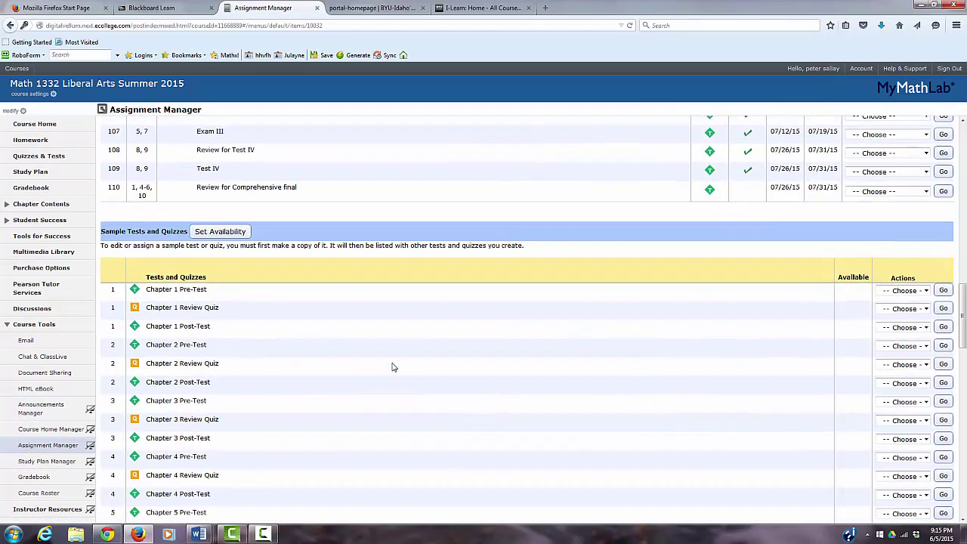
{"action": "scroll", "coordinate": [392, 366], "scroll_direction": "up", "scroll_amount": 20}
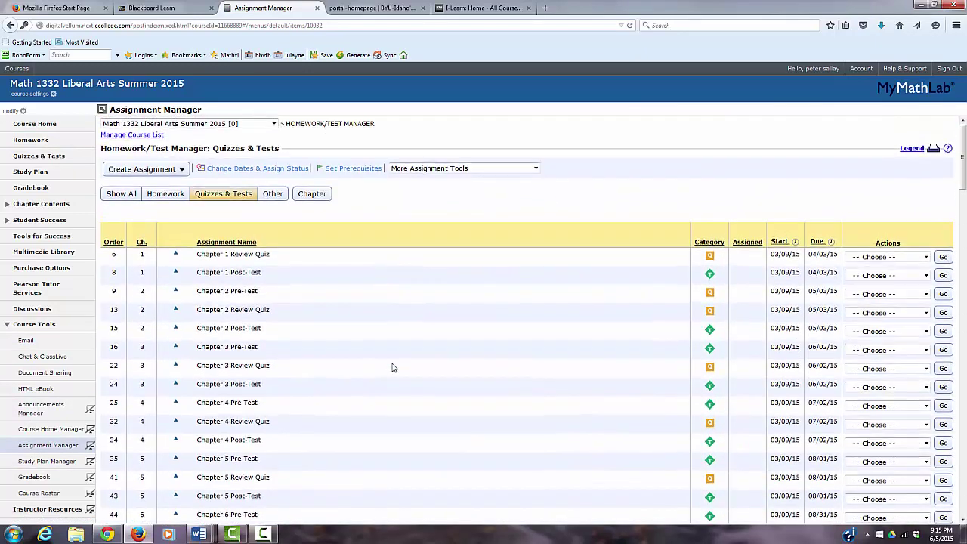
Filter the list to homework and choose Preview as Section 1.A Homework's action.
{"action": "left_click", "coordinate": [179, 195]}
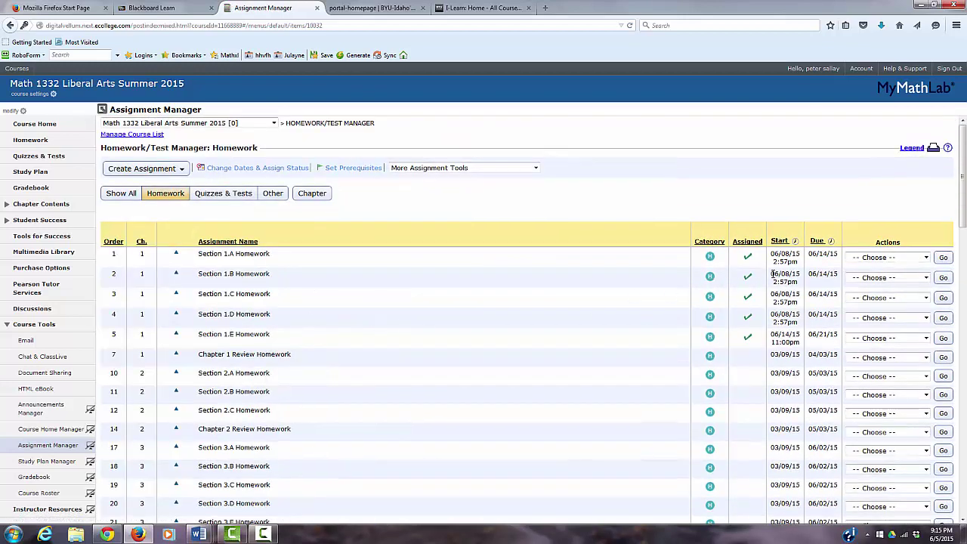
{"action": "left_click", "coordinate": [865, 259]}
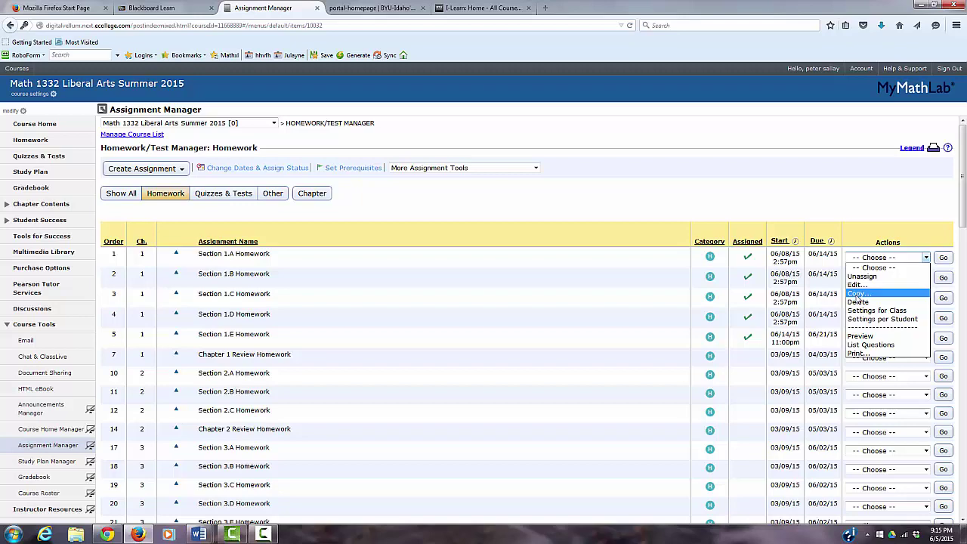
{"action": "left_click", "coordinate": [863, 337]}
Launch the Section 1.A Homework preview at question 1, asking what logic is.
{"action": "left_click", "coordinate": [946, 258]}
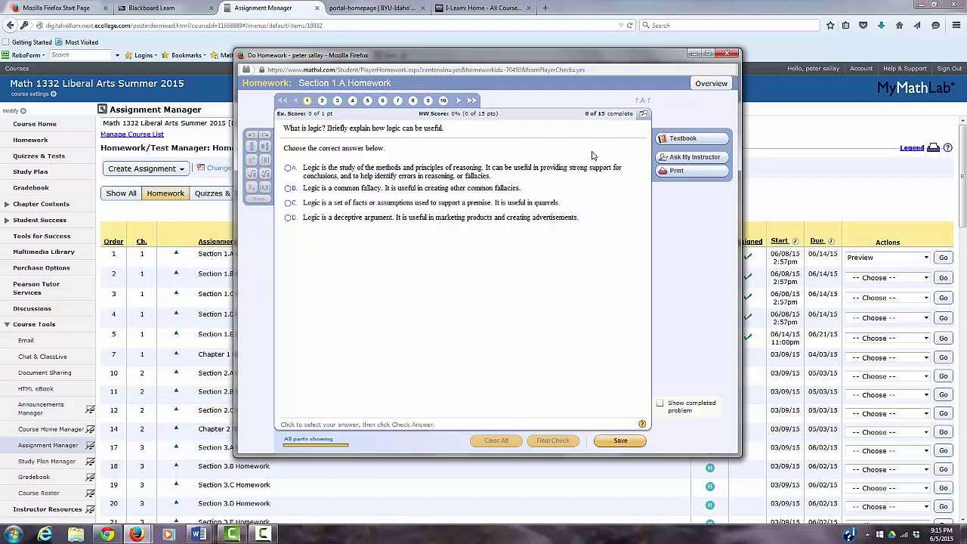
{"action": "left_click", "coordinate": [675, 141]}
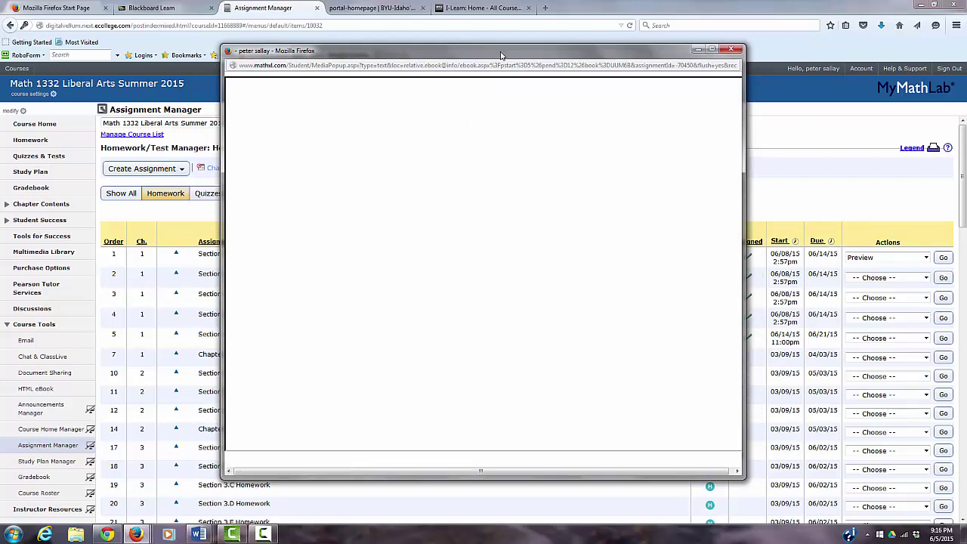
{"action": "left_click_drag", "start_coordinate": [504, 54], "coordinate": [345, 79]}
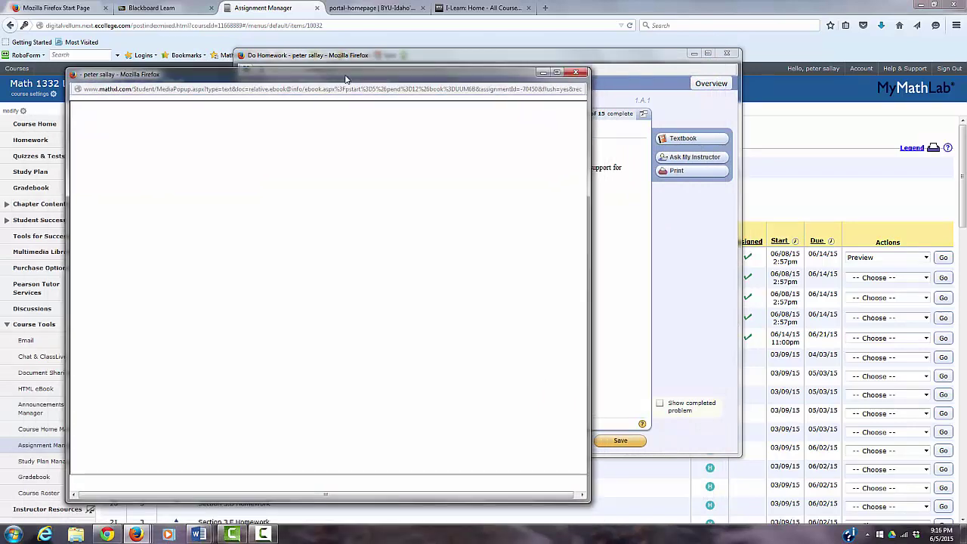
{"action": "left_click", "coordinate": [578, 73]}
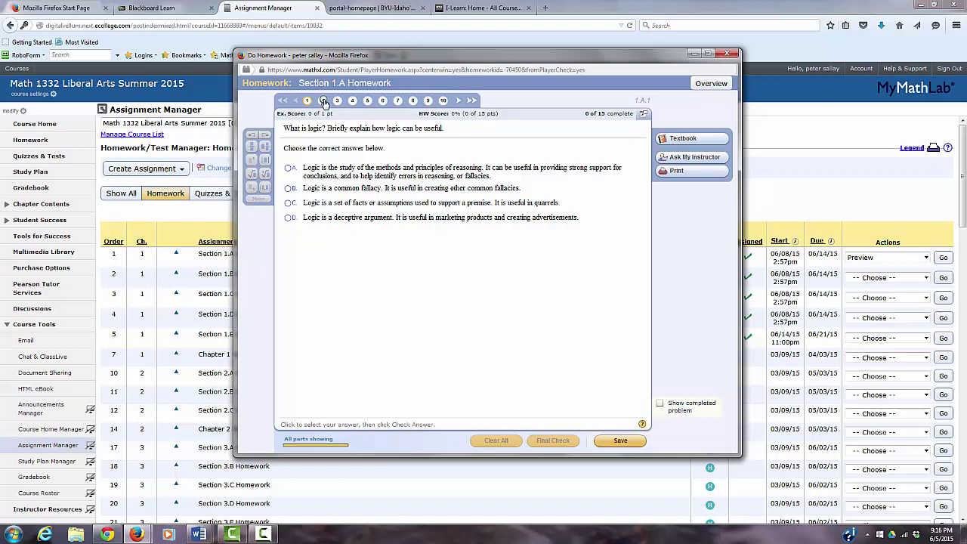
Browse Section 1.A questions 2, 4, 8, 10 and 14, watching question 8's help video.
{"action": "left_click", "coordinate": [323, 101]}
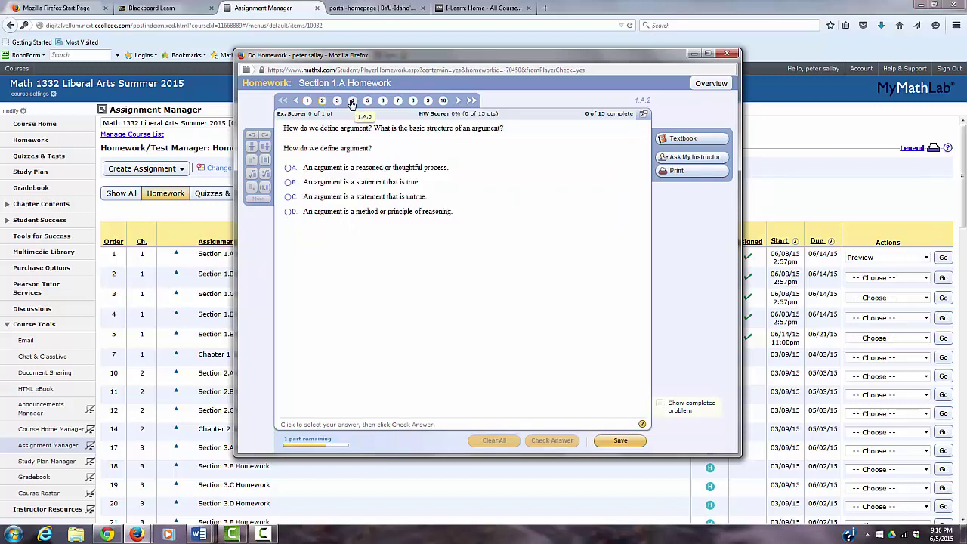
{"action": "left_click", "coordinate": [352, 101]}
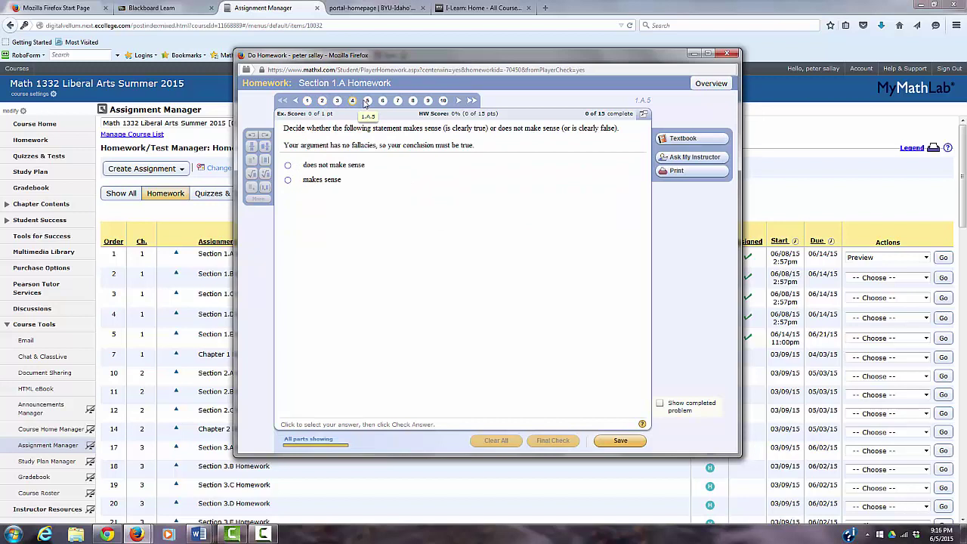
{"action": "left_click", "coordinate": [414, 101]}
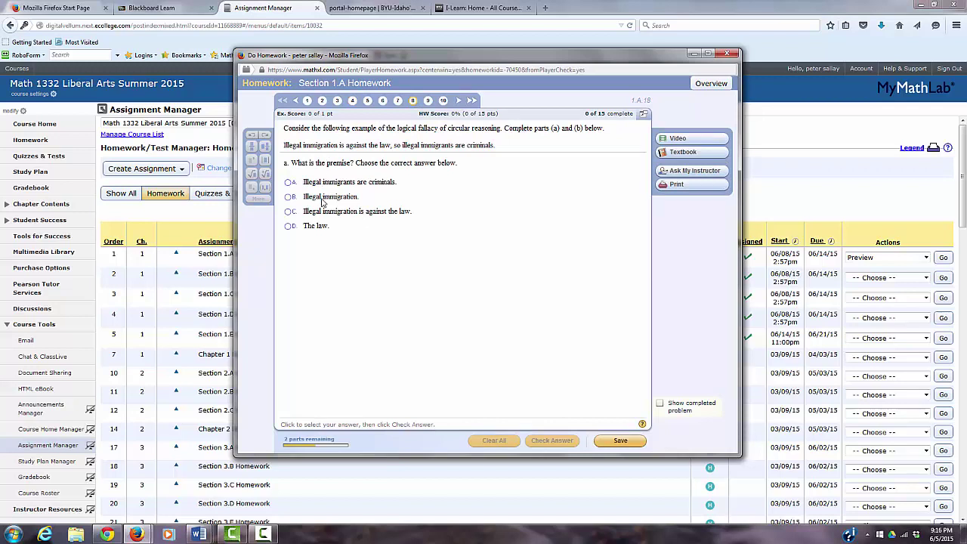
{"action": "left_click", "coordinate": [678, 140]}
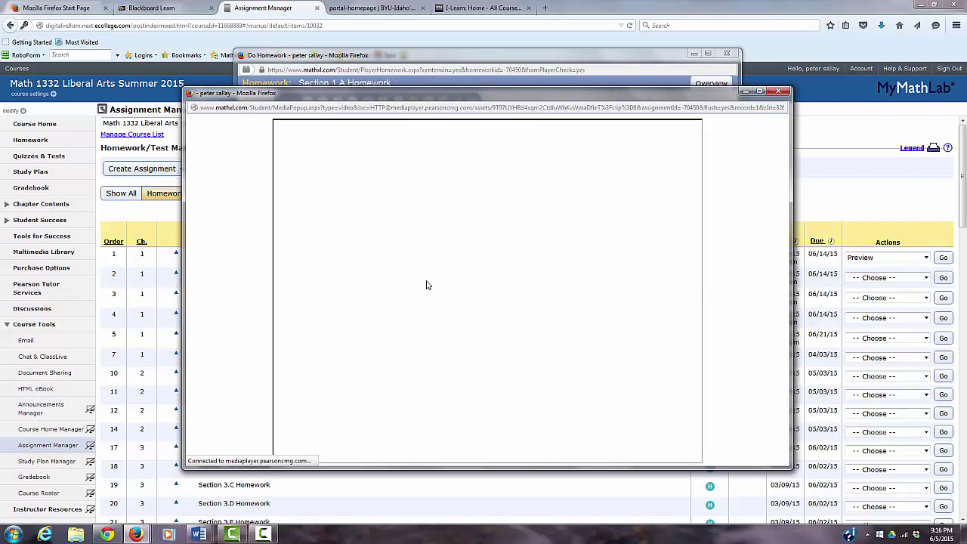
{"action": "left_click", "coordinate": [778, 92]}
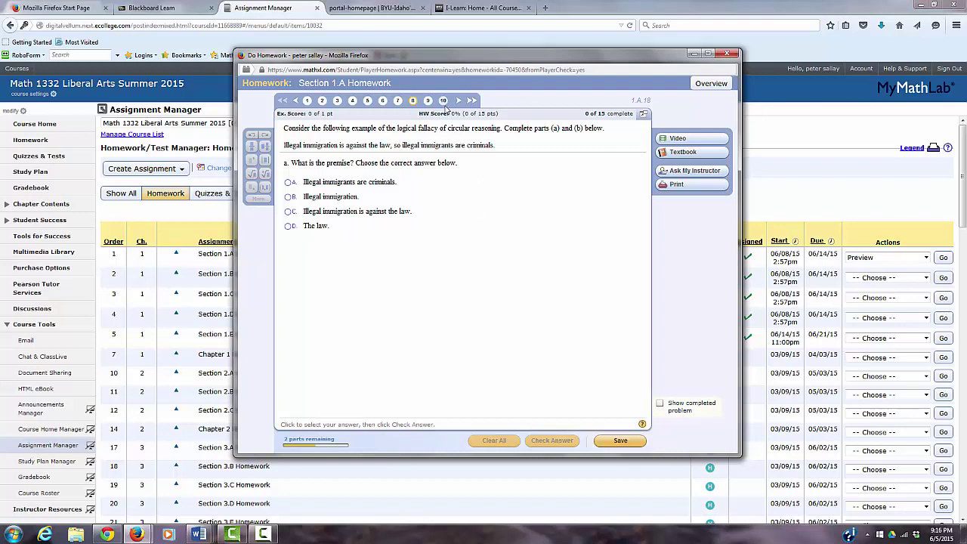
{"action": "left_click", "coordinate": [443, 101]}
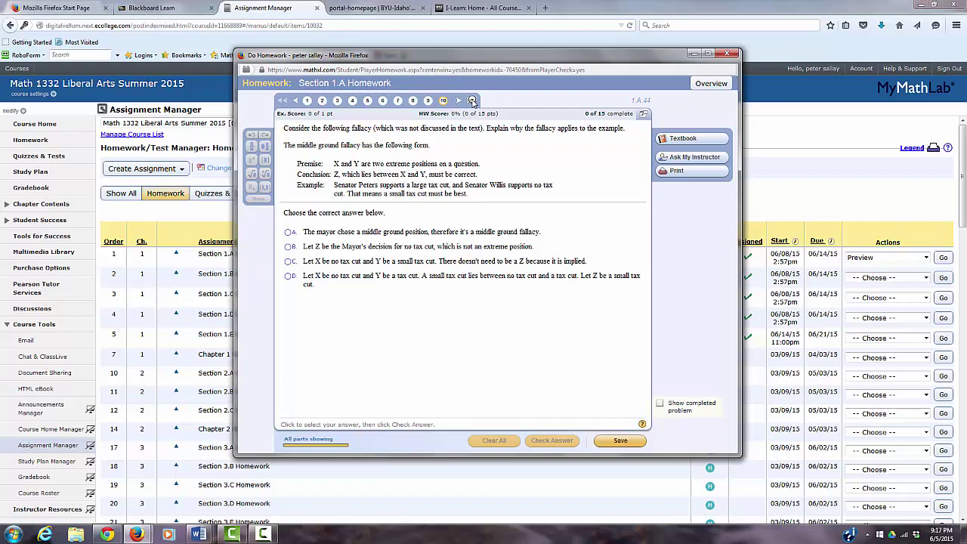
{"action": "left_click", "coordinate": [472, 100]}
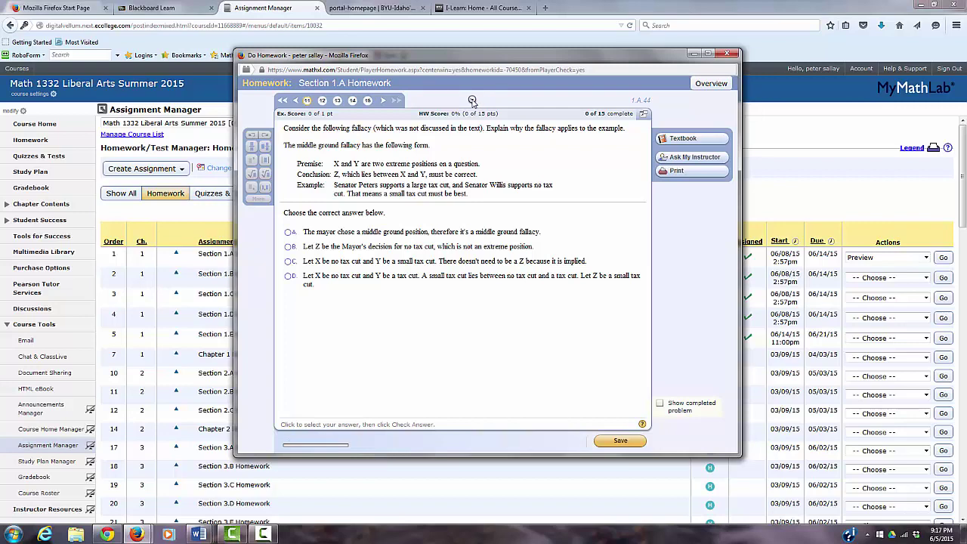
{"action": "left_click", "coordinate": [353, 102]}
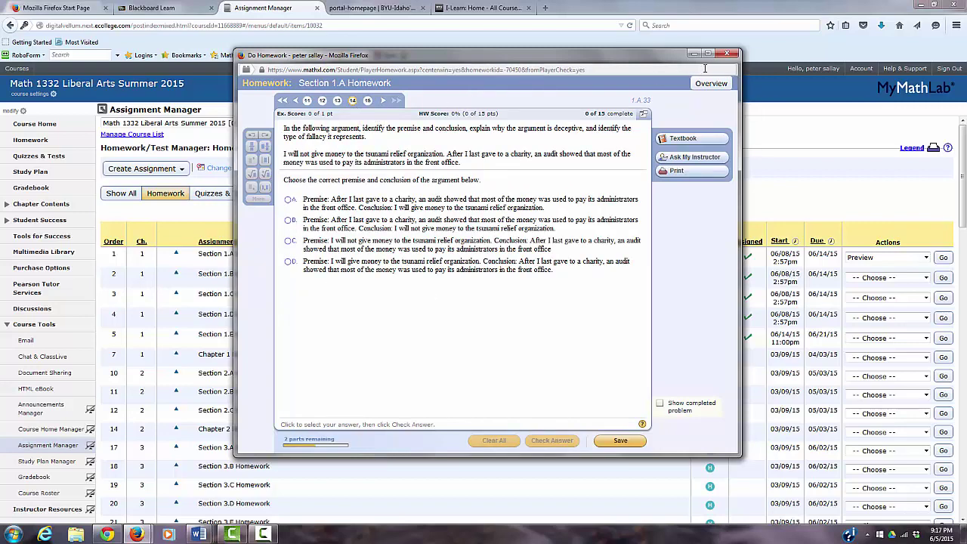
Leave the Section 1.A homework and set Section 1.B Homework's action to Preview.
{"action": "left_click", "coordinate": [726, 54]}
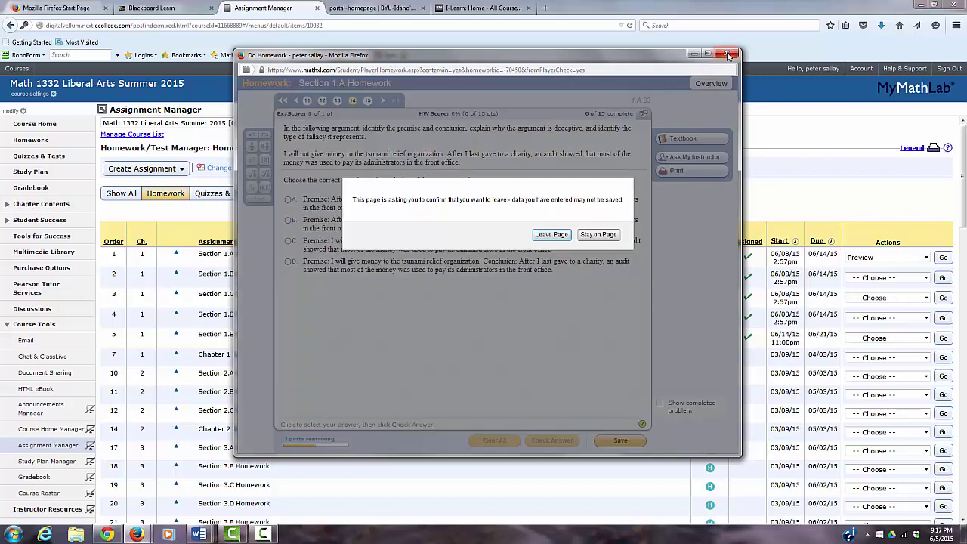
{"action": "left_click", "coordinate": [552, 235]}
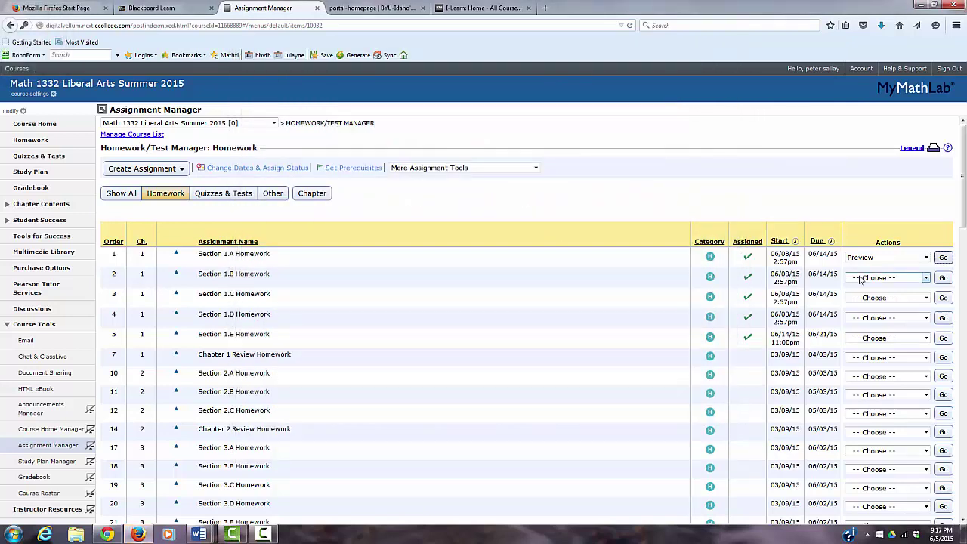
{"action": "left_click", "coordinate": [860, 280]}
{"action": "left_click", "coordinate": [865, 352]}
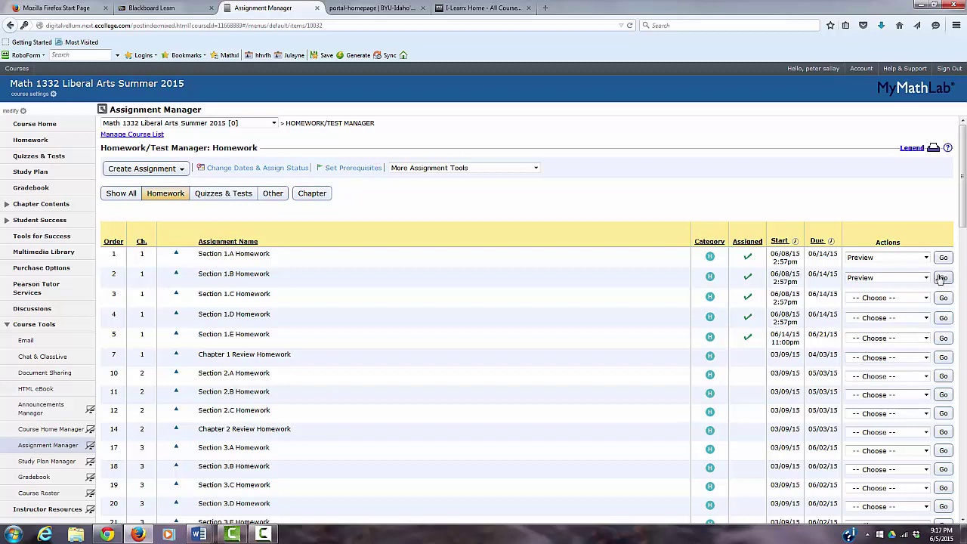
Preview Section 1.B Homework and go to question 6 about the sandwich statement.
{"action": "left_click", "coordinate": [941, 278]}
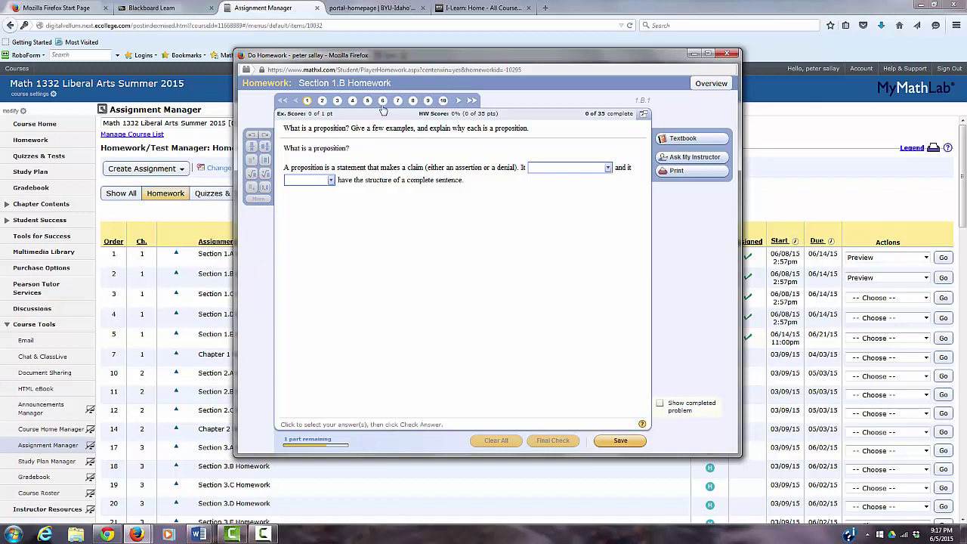
{"action": "left_click", "coordinate": [385, 102]}
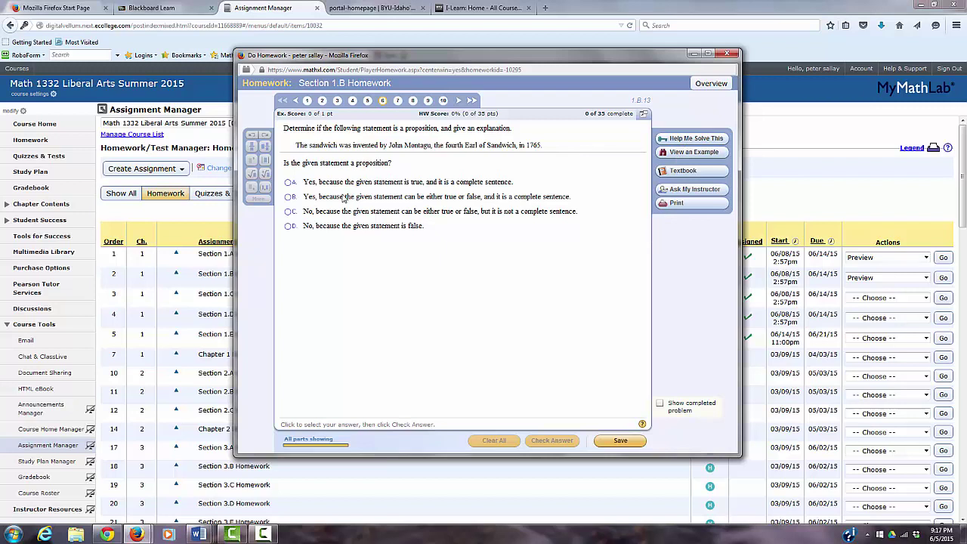
{"action": "left_click", "coordinate": [677, 154]}
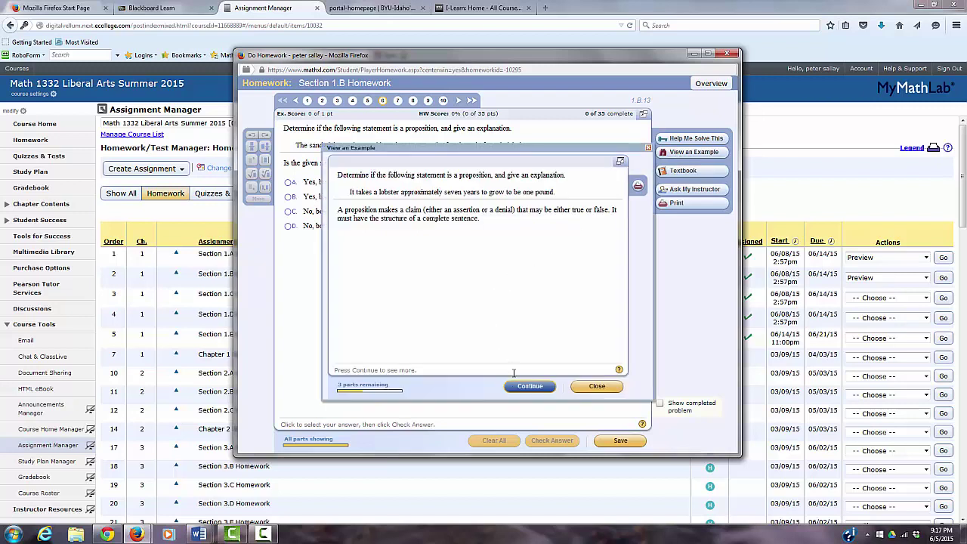
{"action": "left_click", "coordinate": [513, 391]}
{"action": "left_click", "coordinate": [514, 392]}
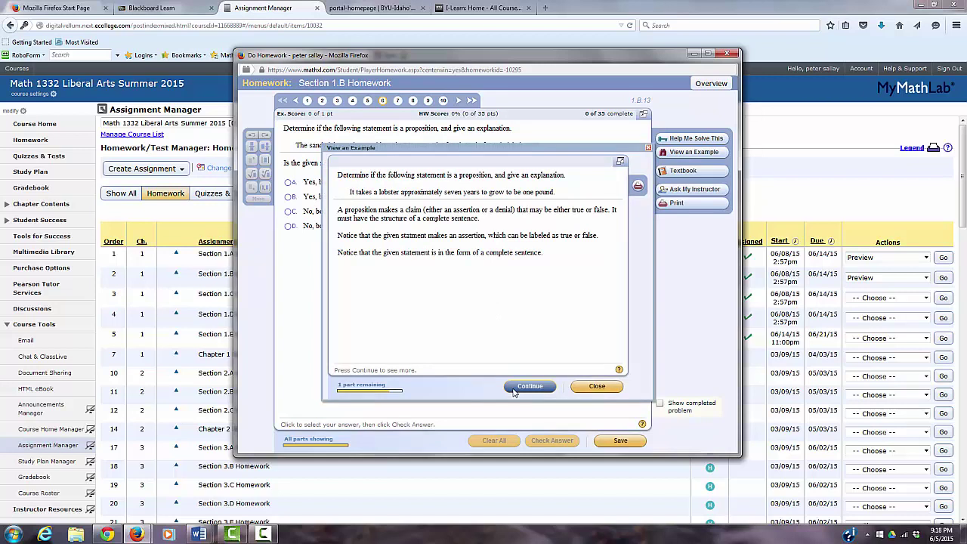
{"action": "left_click", "coordinate": [513, 391]}
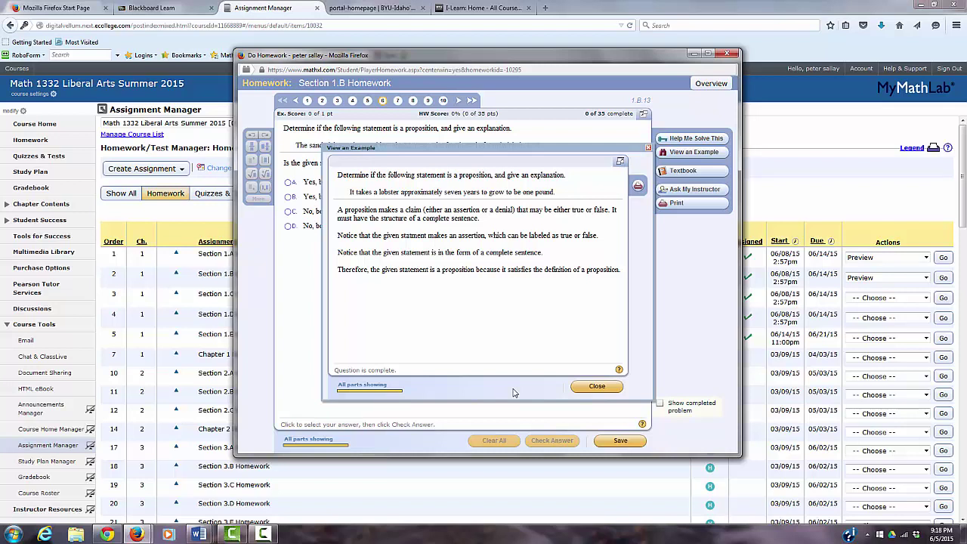
{"action": "left_click", "coordinate": [595, 387]}
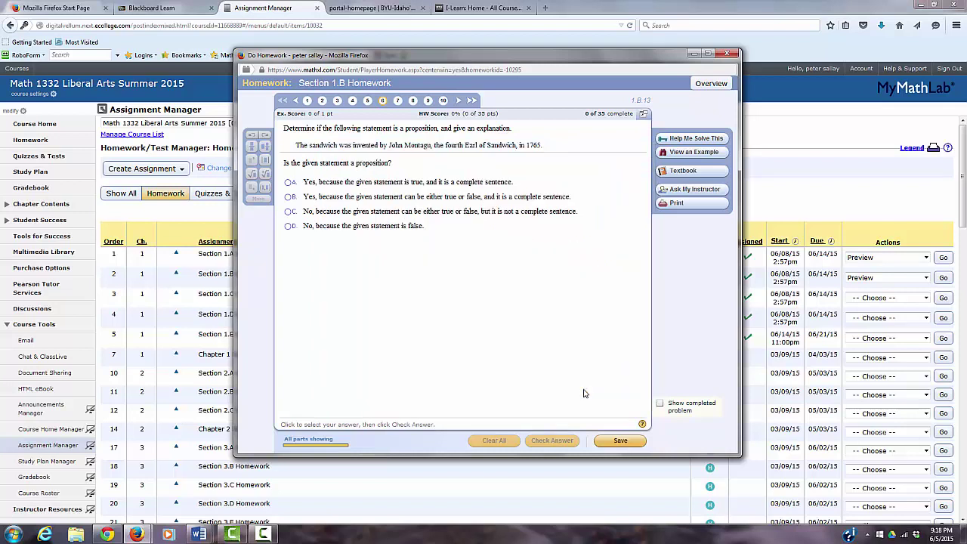
Try Help Me Solve This on question 6, dismiss it, and begin closing the Section 1.B homework.
{"action": "left_click", "coordinate": [676, 141]}
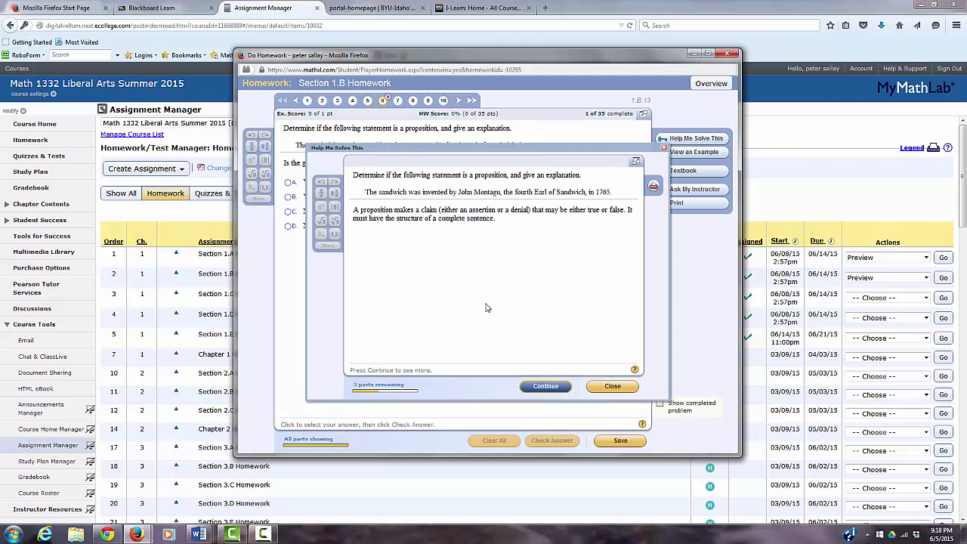
{"action": "left_click", "coordinate": [544, 386]}
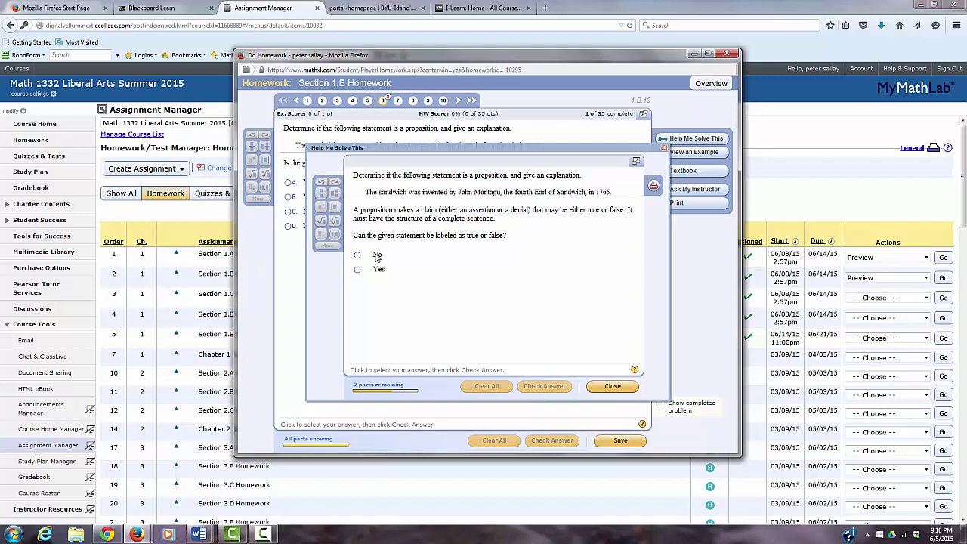
{"action": "key", "text": "Escape"}
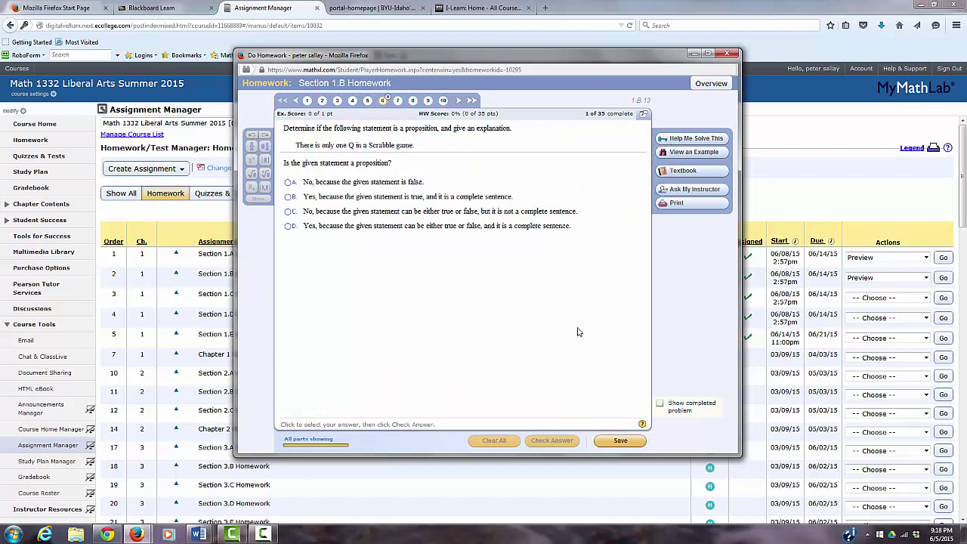
{"action": "left_click", "coordinate": [721, 55]}
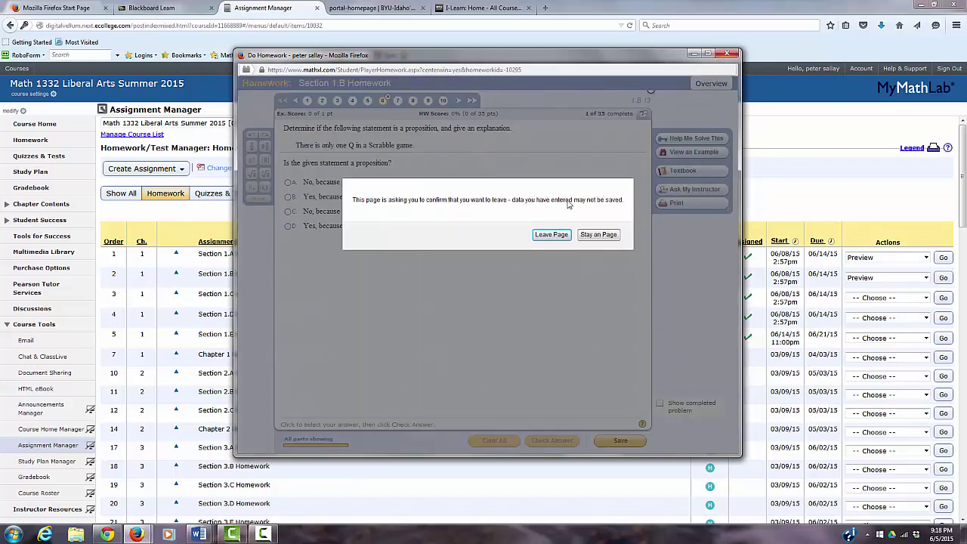